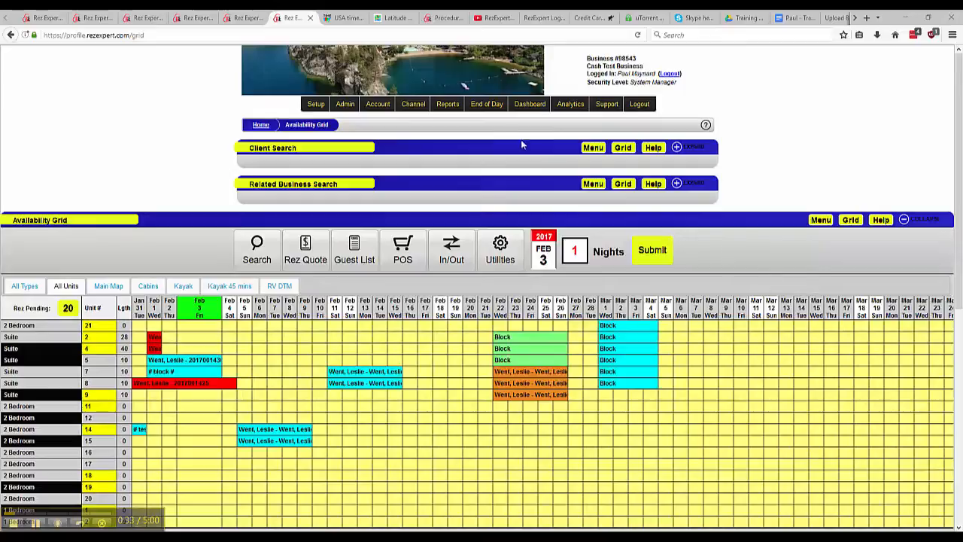
Step: Open the Staff End of Shift process and set the cut-off date to Now
left_click(487, 105)
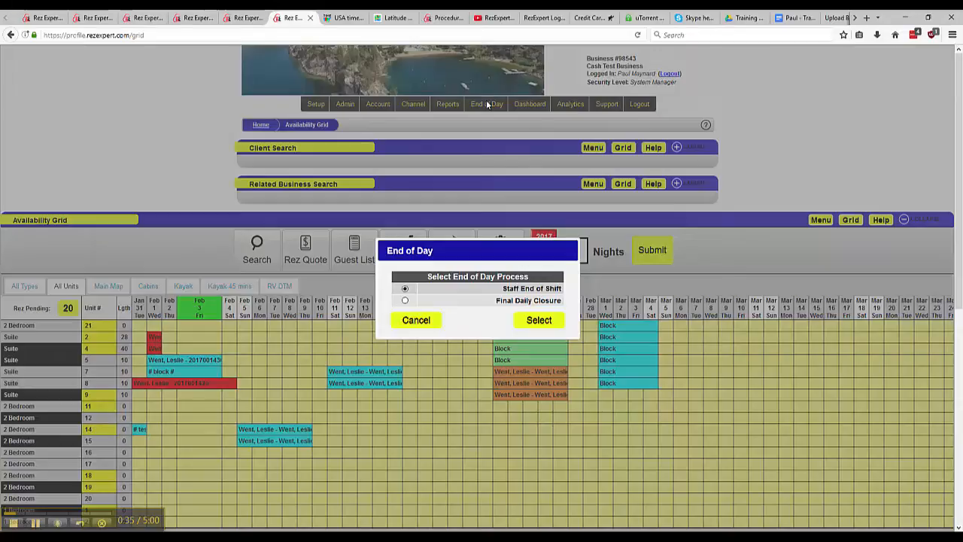
left_click(538, 322)
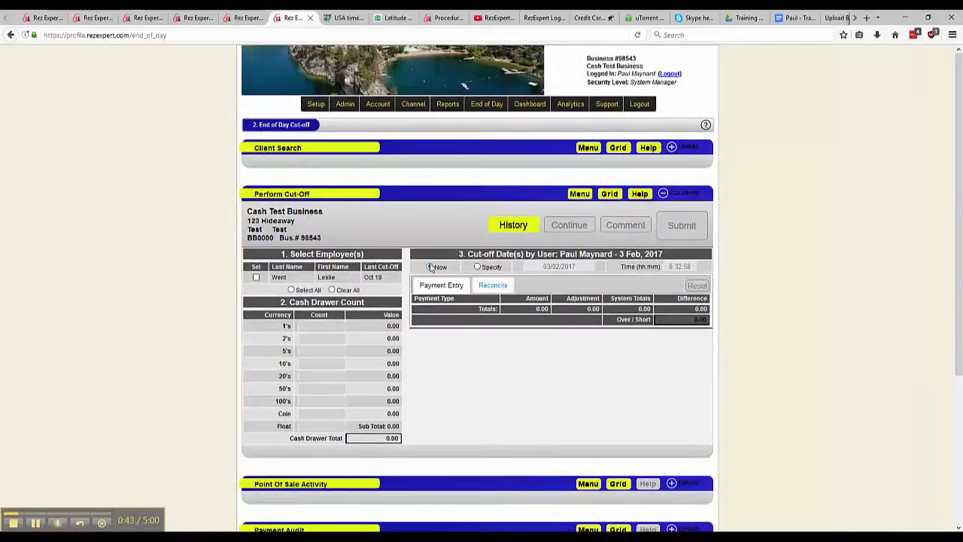
left_click(477, 267)
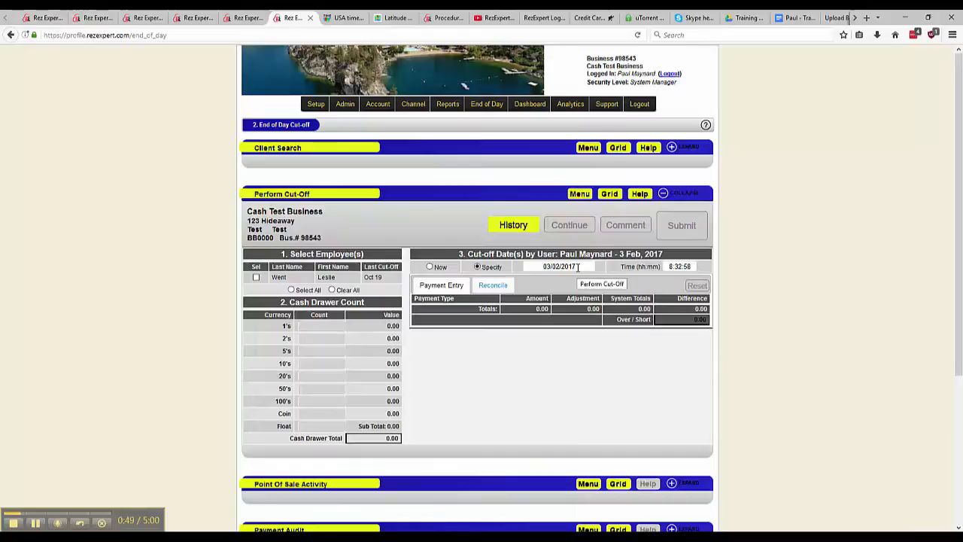
left_click(430, 267)
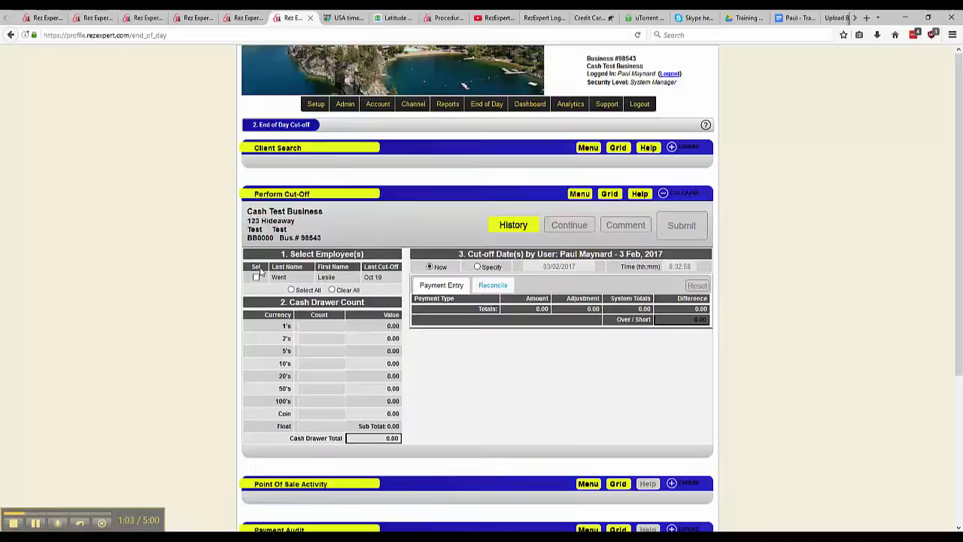
Step: Select all employees and process the cut-off, leaving the cash drawer counts and payment amounts unfilled
left_click(291, 291)
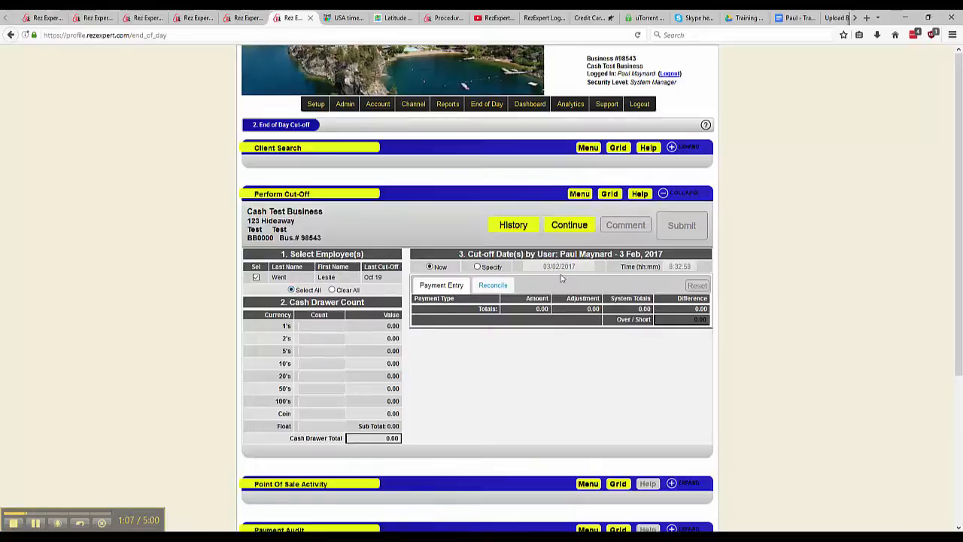
left_click(583, 230)
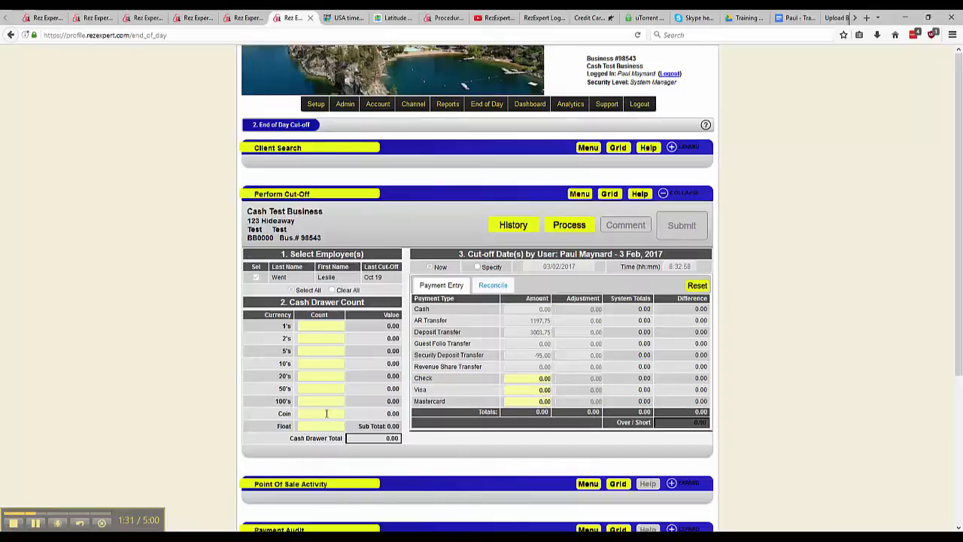
left_click(576, 226)
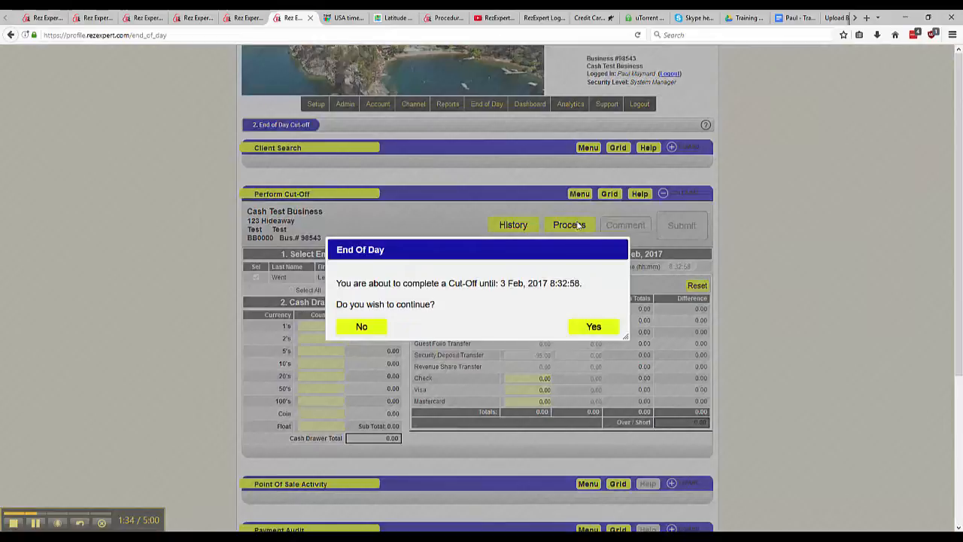
left_click(593, 327)
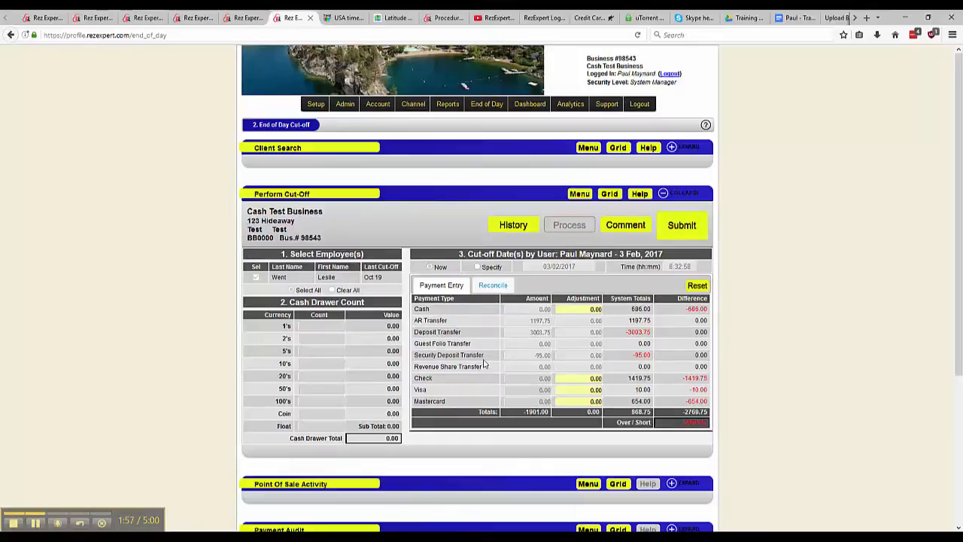
Step: Open the payment reconciliation list and filter it to Cash payments
left_click(493, 285)
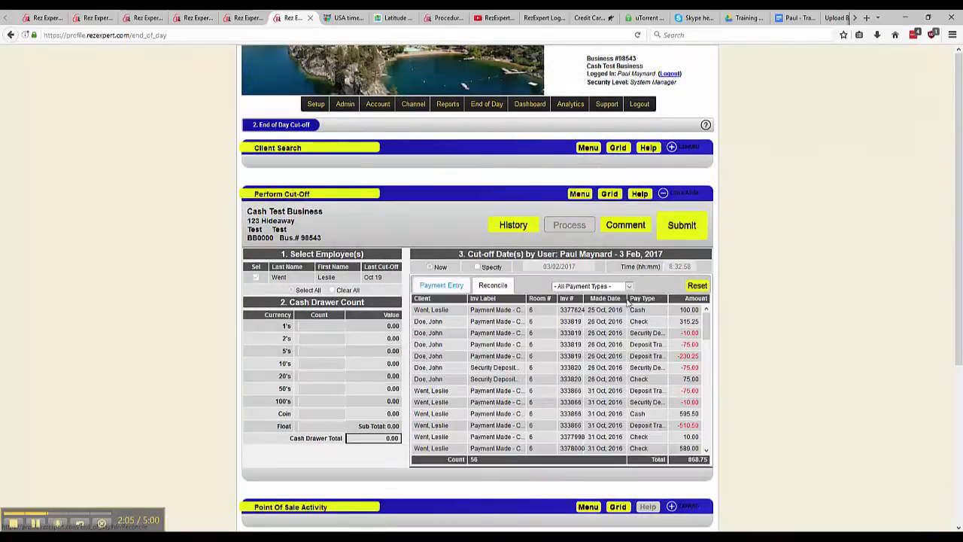
mouse_move(708, 319)
left_mouse_down()
mouse_move(708, 356)
mouse_move(708, 317)
left_mouse_up()
left_click(630, 287)
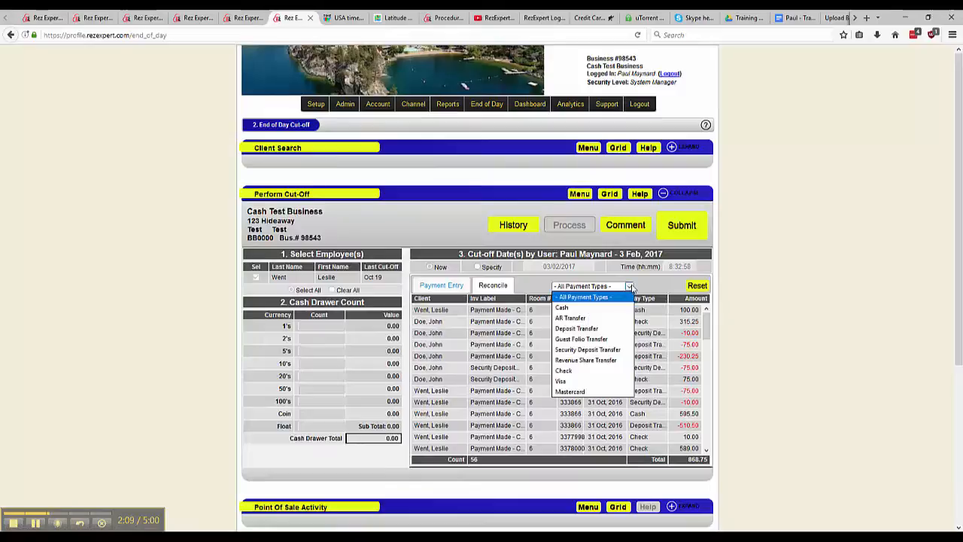
left_click(603, 307)
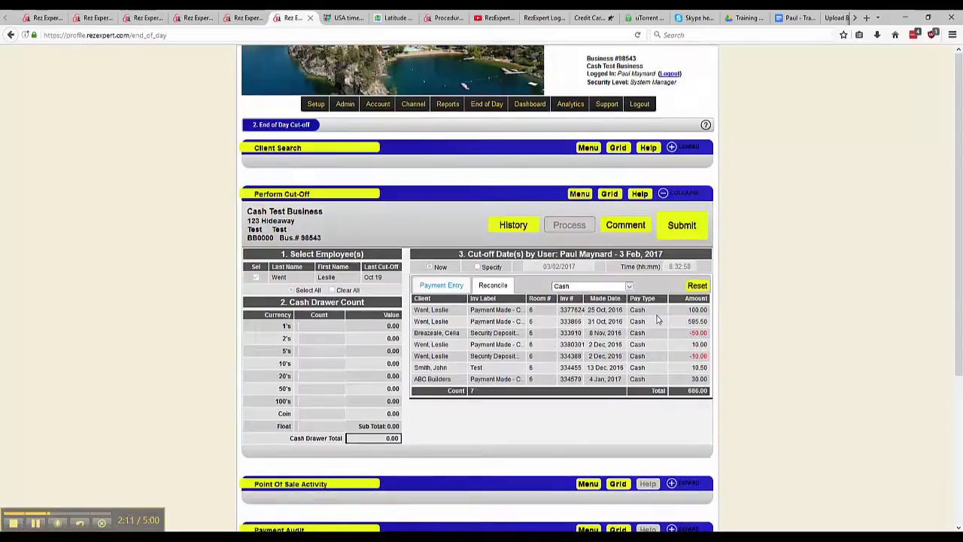
scroll(657, 320, "down", 2)
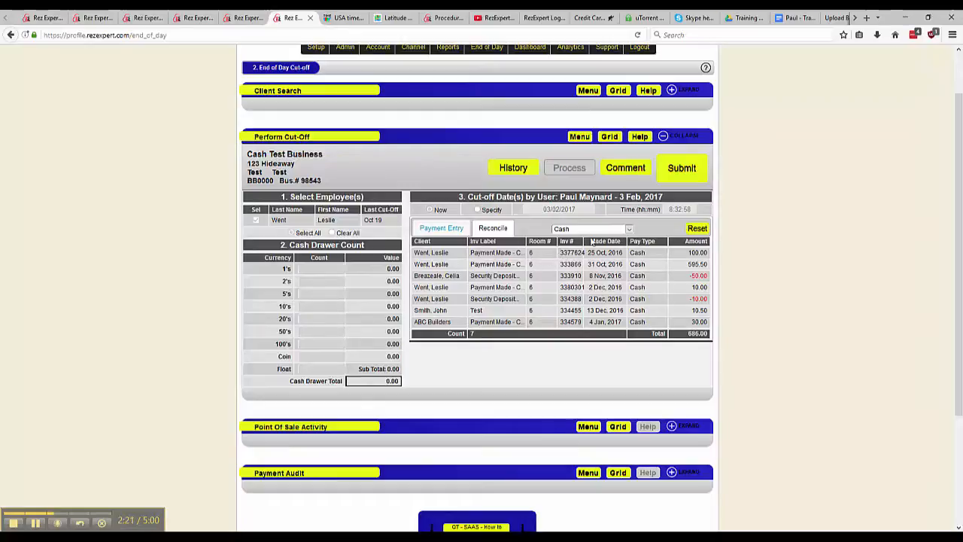
Step: Review the reconciliation list filtered by Check, Visa and Mastercard in turn, and return to the payment entry view
left_click(629, 229)
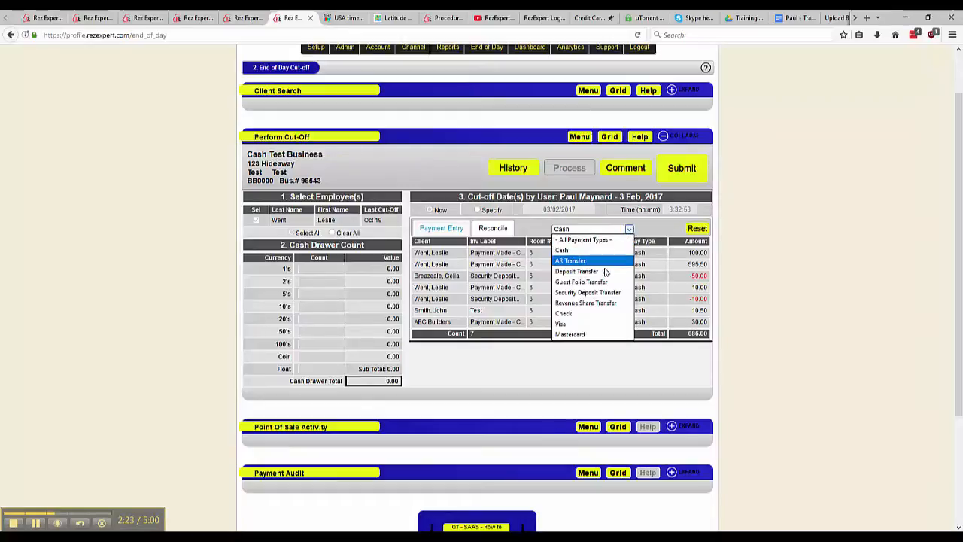
left_click(600, 314)
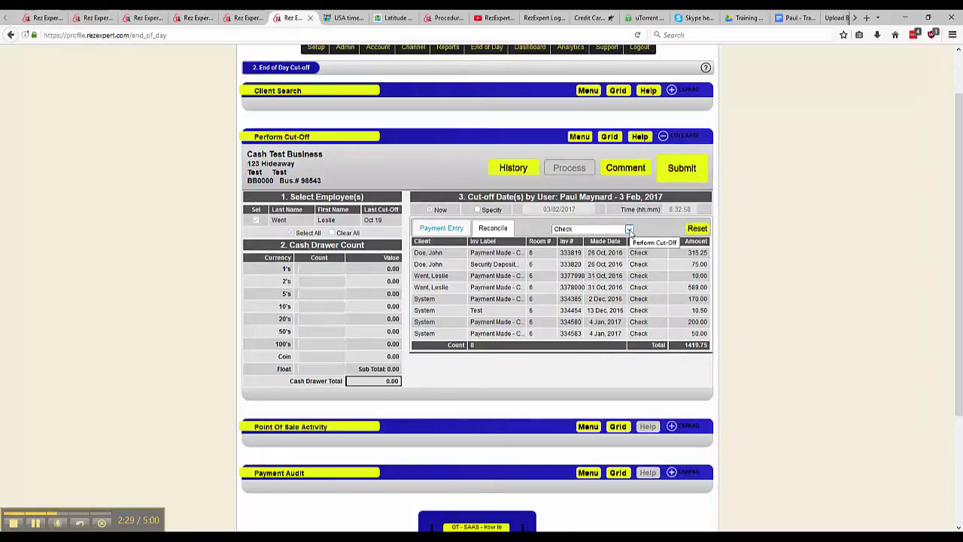
left_click(629, 229)
left_click(591, 324)
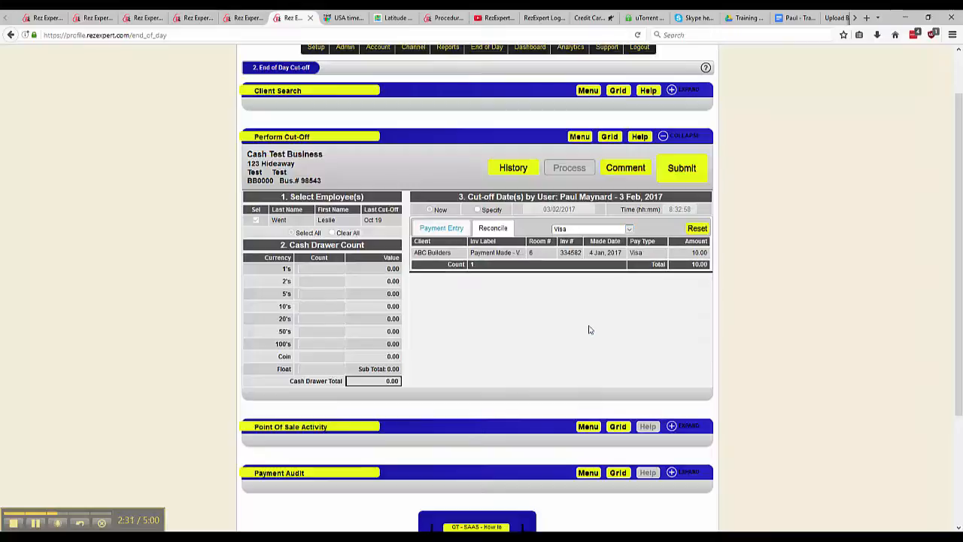
left_click(630, 232)
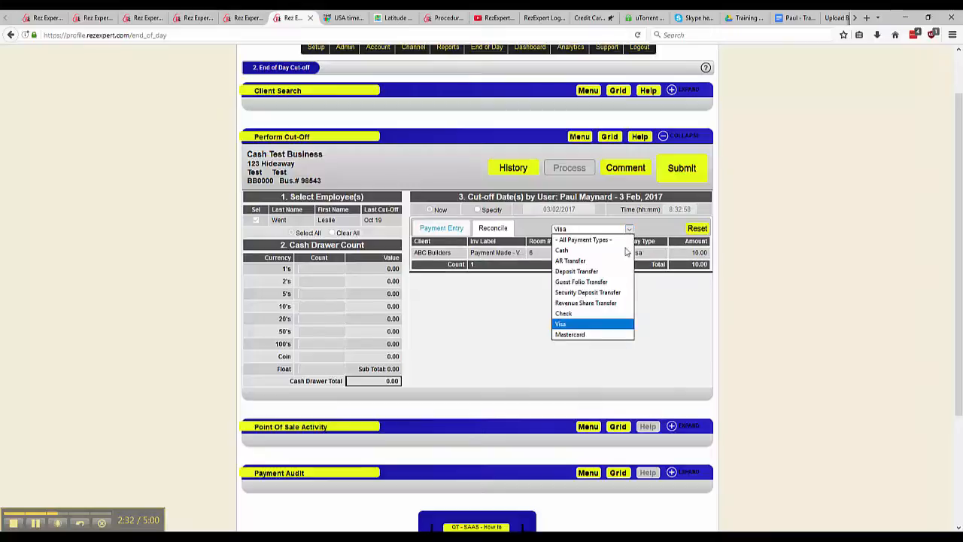
left_click(609, 335)
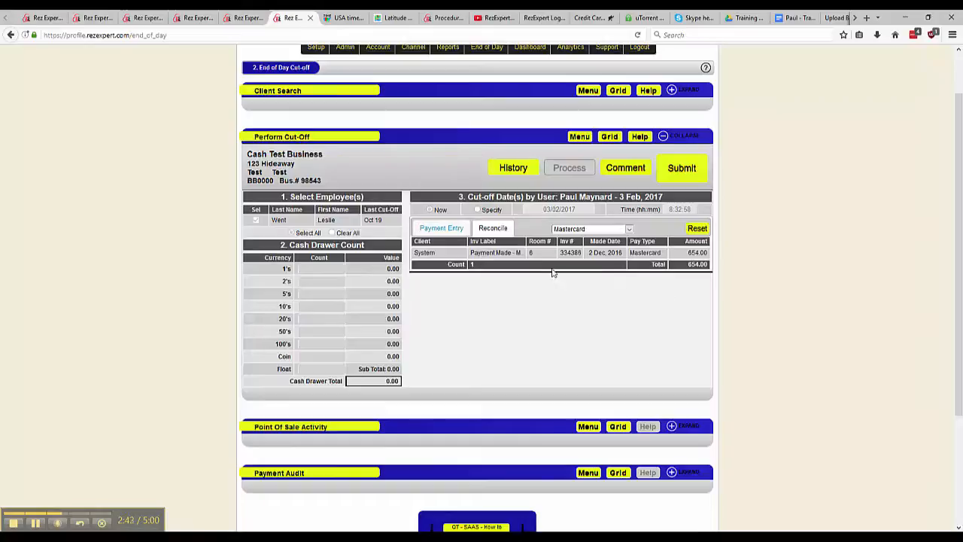
left_click(446, 228)
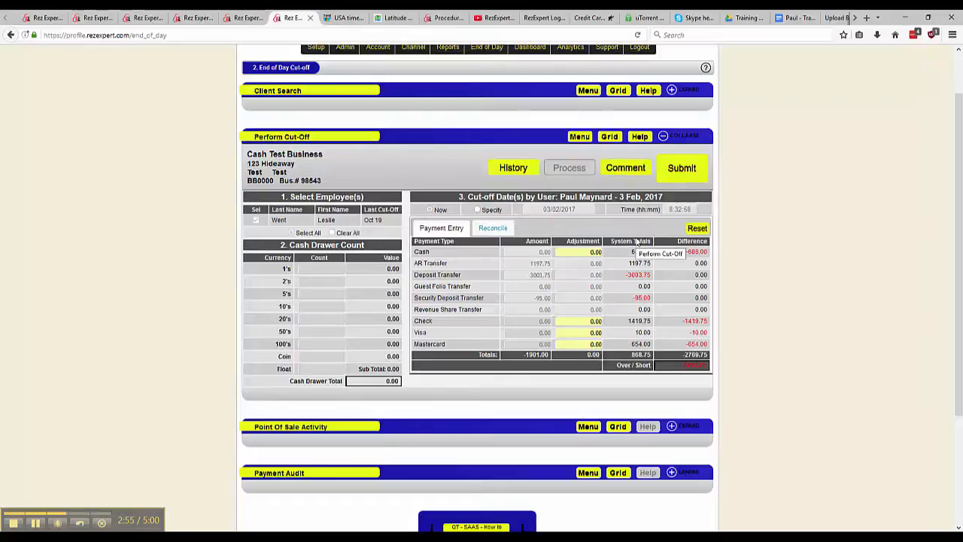
Step: Try to submit the cut-off, and add the end-of-day comment "doing a test cut off"
left_click(680, 166)
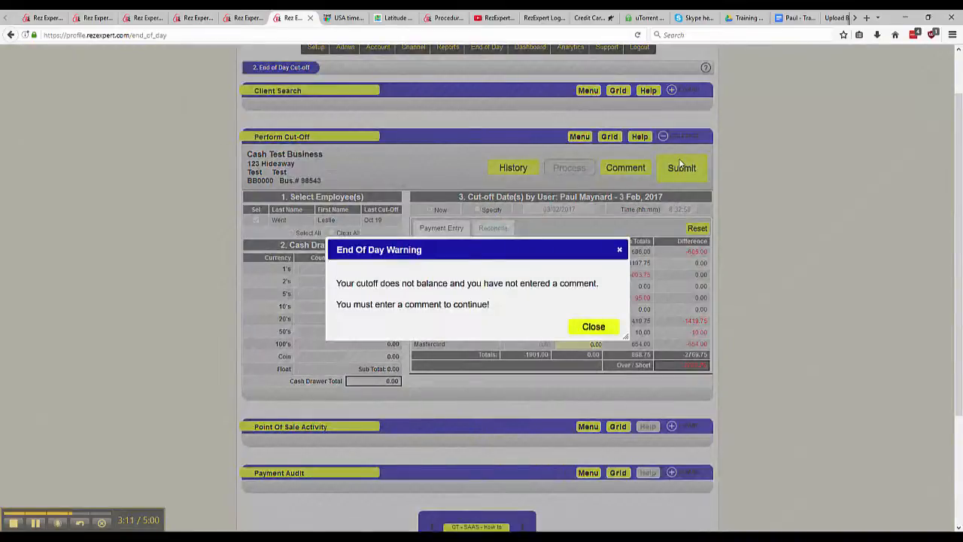
left_click(594, 328)
left_click(632, 174)
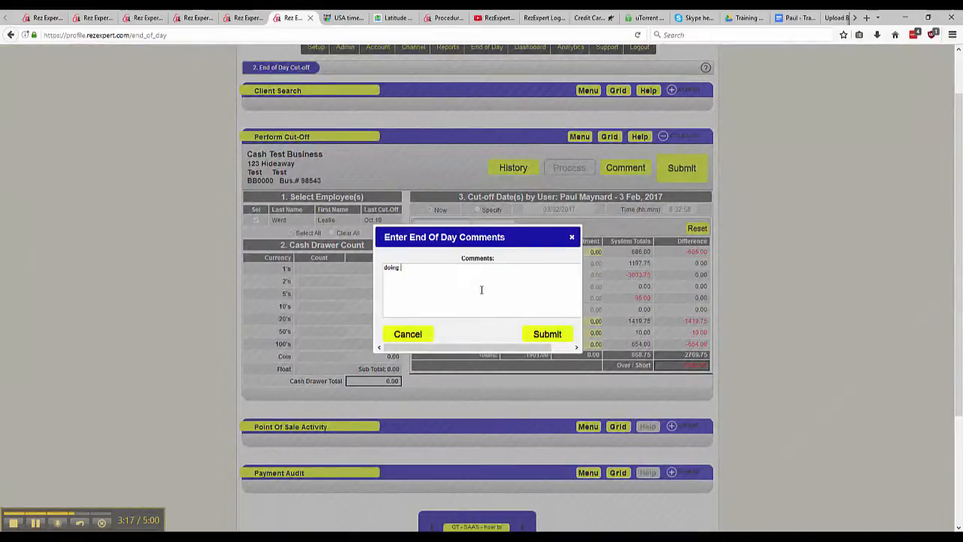
type("doing a test cut off")
left_click(554, 335)
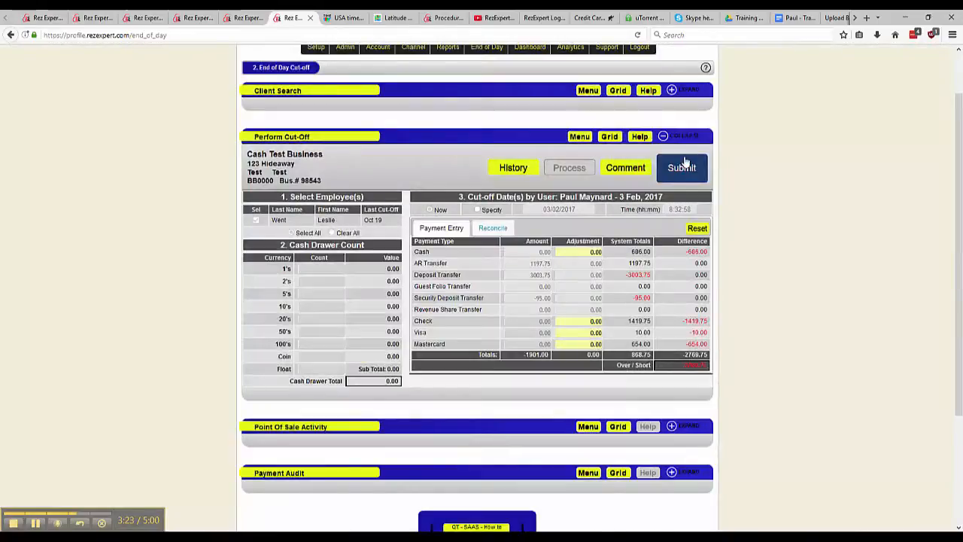
Step: Submit the commented cut-off, confirm its completion and dismiss the completion notice
left_click(683, 167)
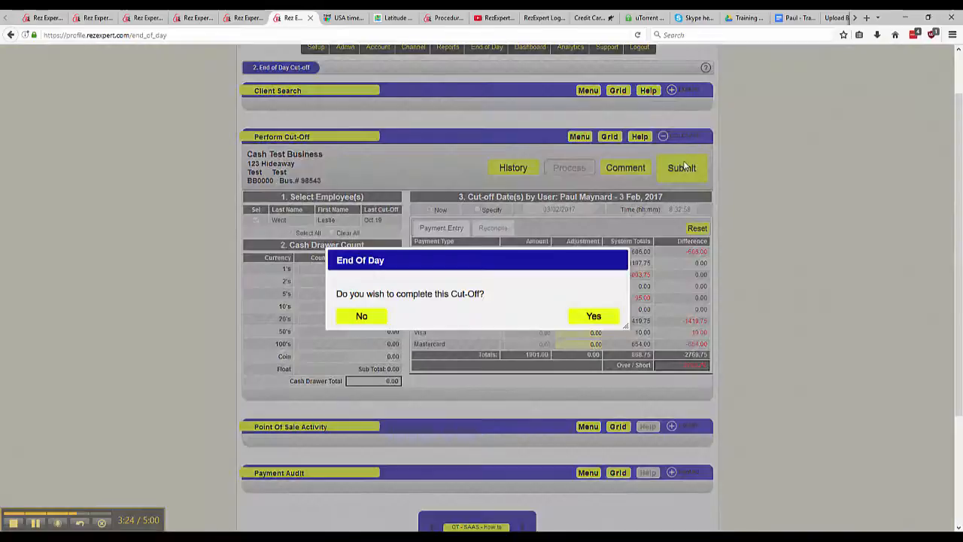
left_click(594, 316)
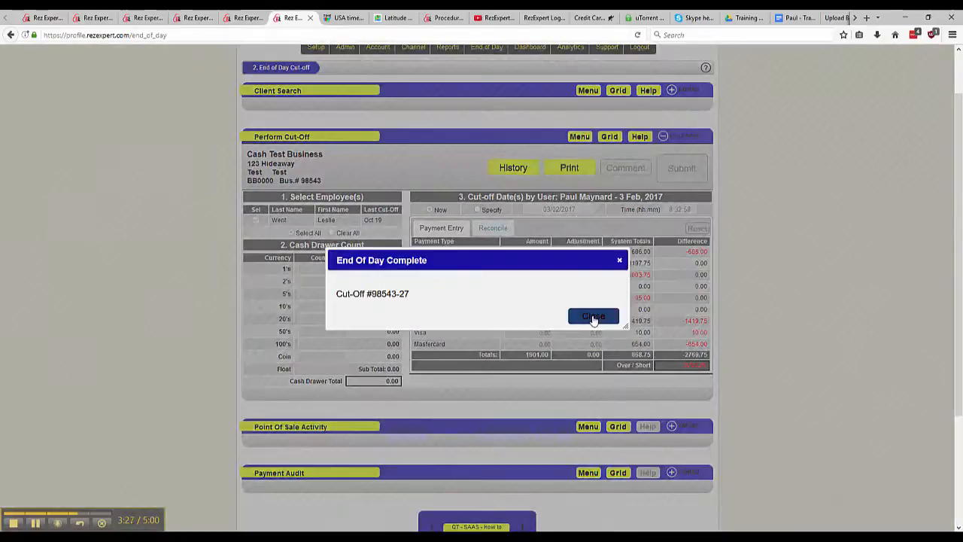
left_click(593, 317)
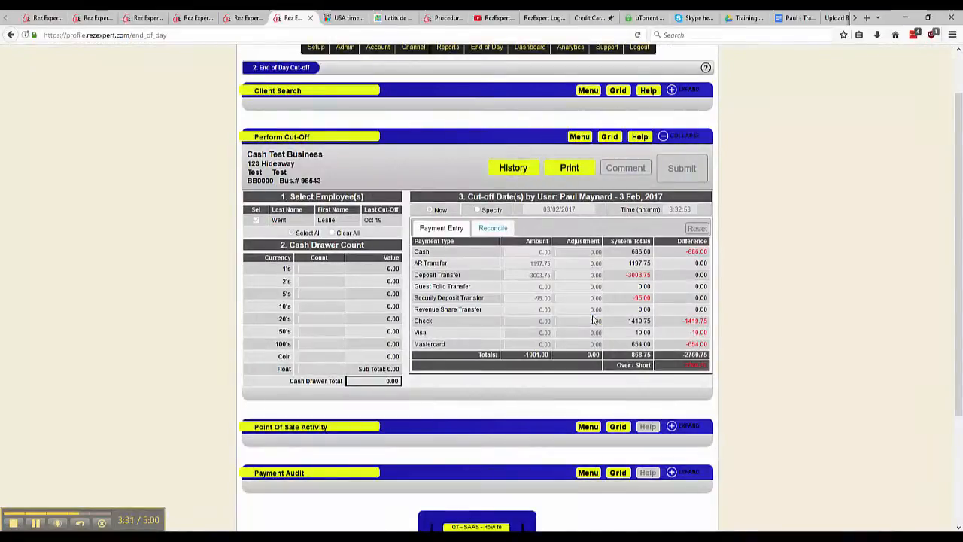
Step: Generate the printable End Of Day - Cut Off Review report for the completed cut-off
left_click(568, 169)
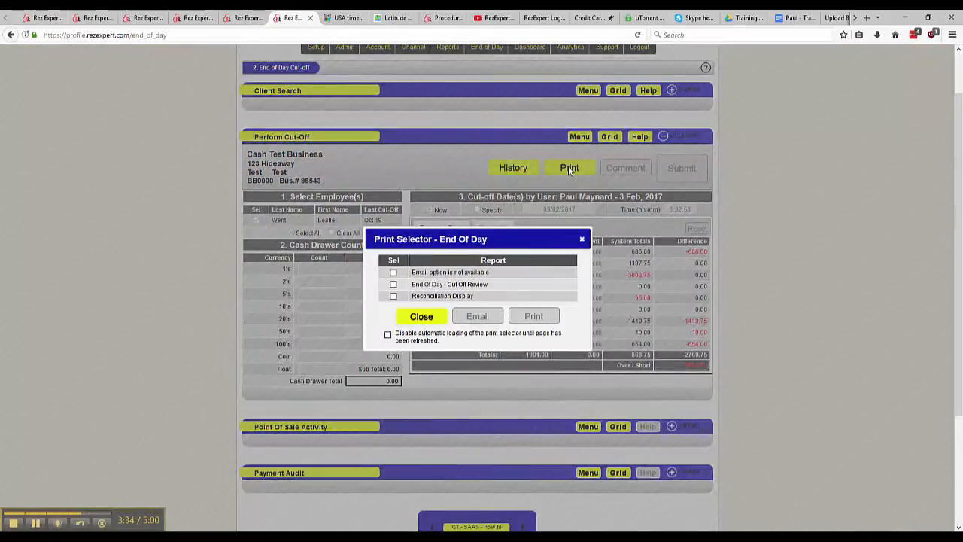
left_click(393, 285)
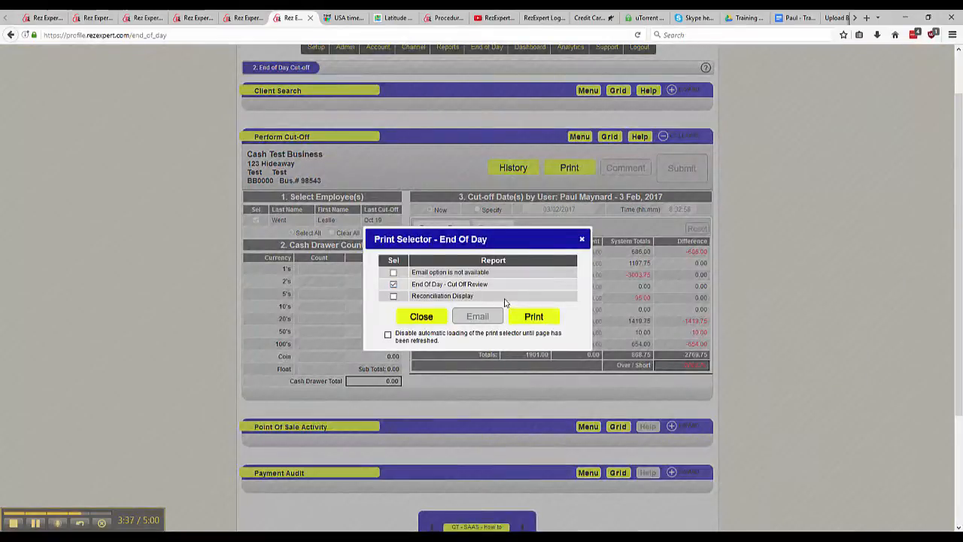
left_click(533, 316)
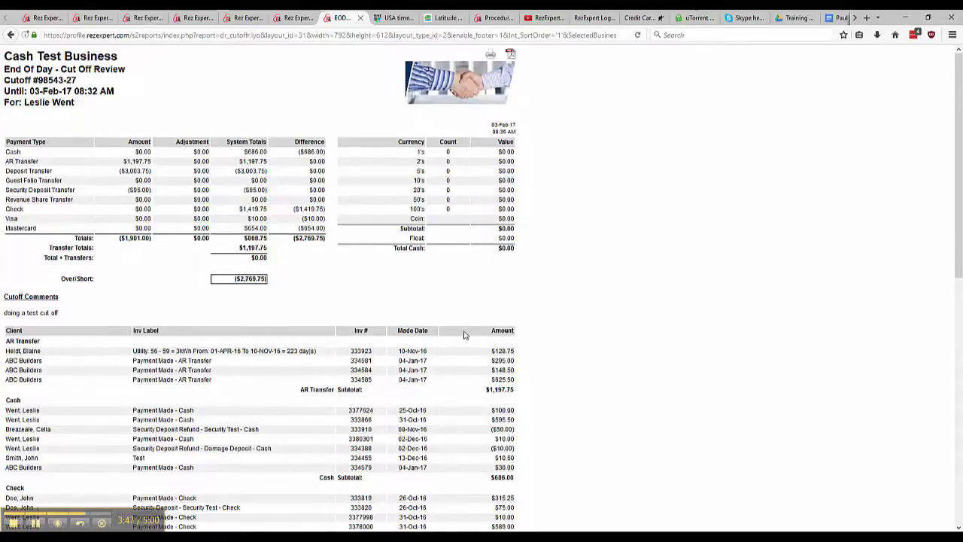
Step: Examine the report's payment listings down to the grand total, and close the report and the print selector
scroll(464, 335, "down", 10)
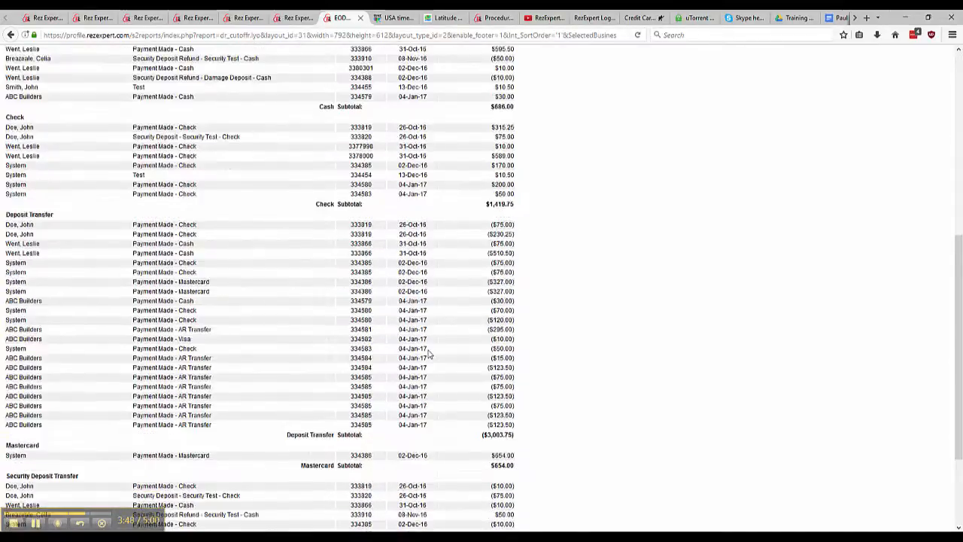
scroll(429, 353, "down", 4)
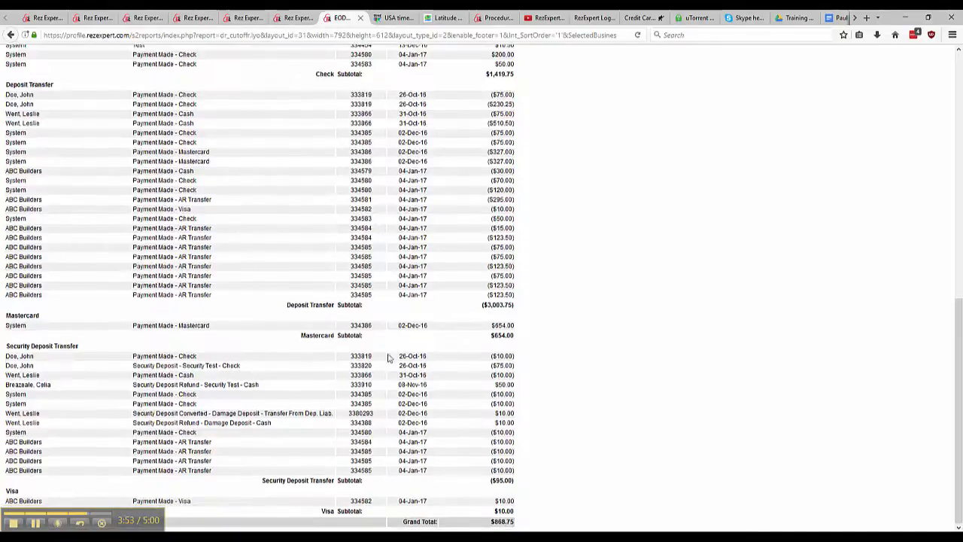
scroll(388, 357, "up", 15)
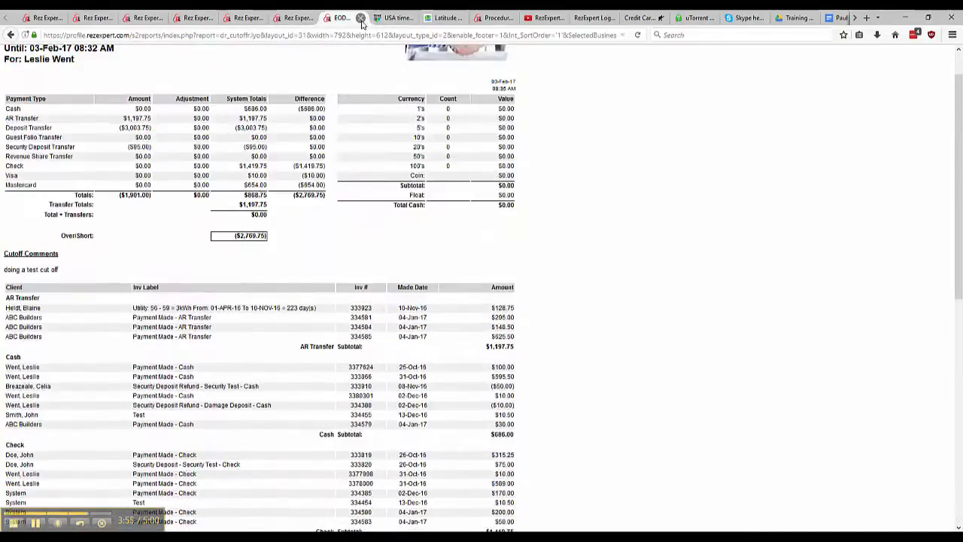
left_click(361, 18)
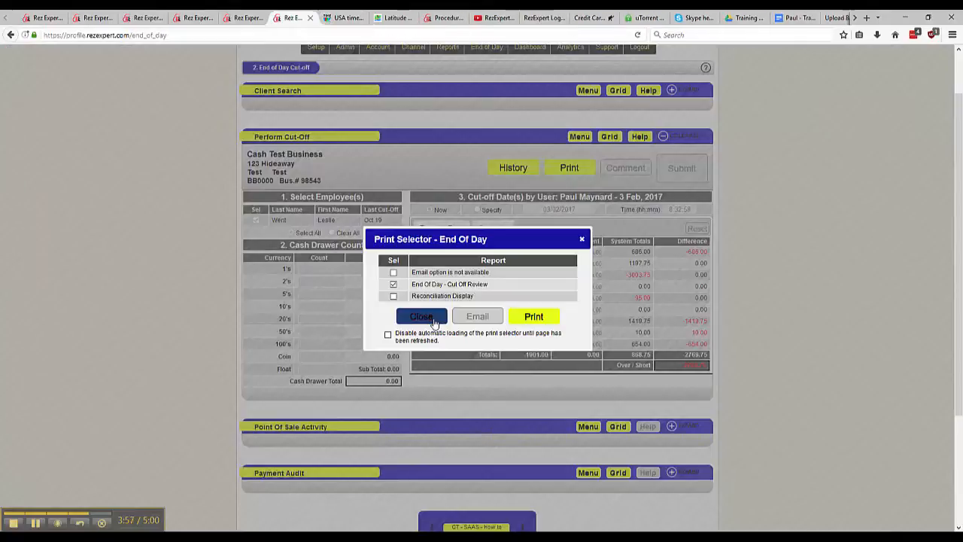
left_click(425, 319)
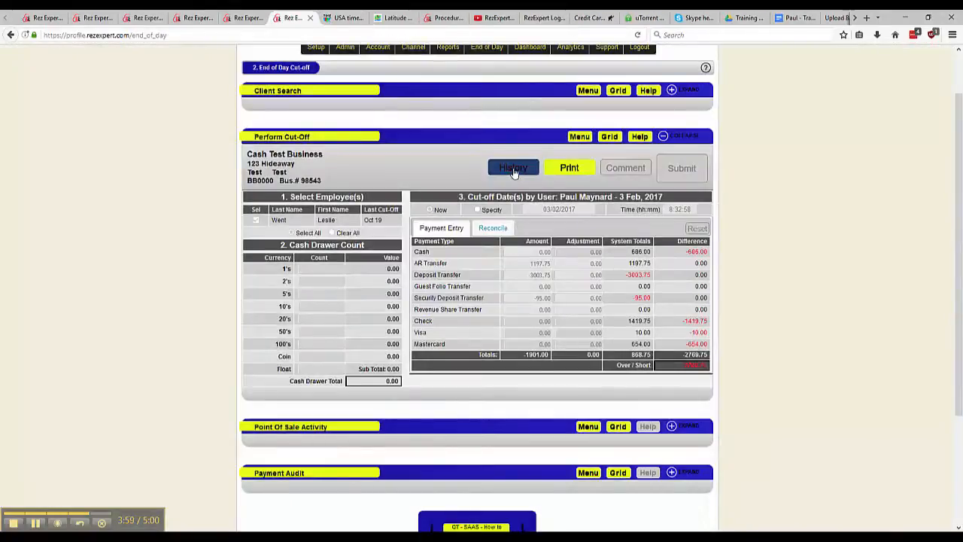
Step: Search the cutoff history by create date with a start date of 01/02/2017
left_click(514, 169)
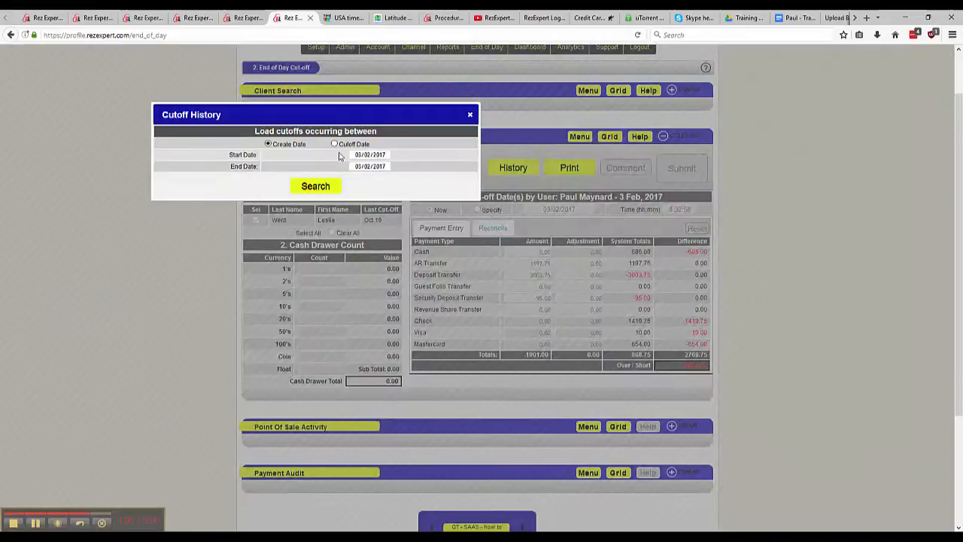
left_click(363, 154)
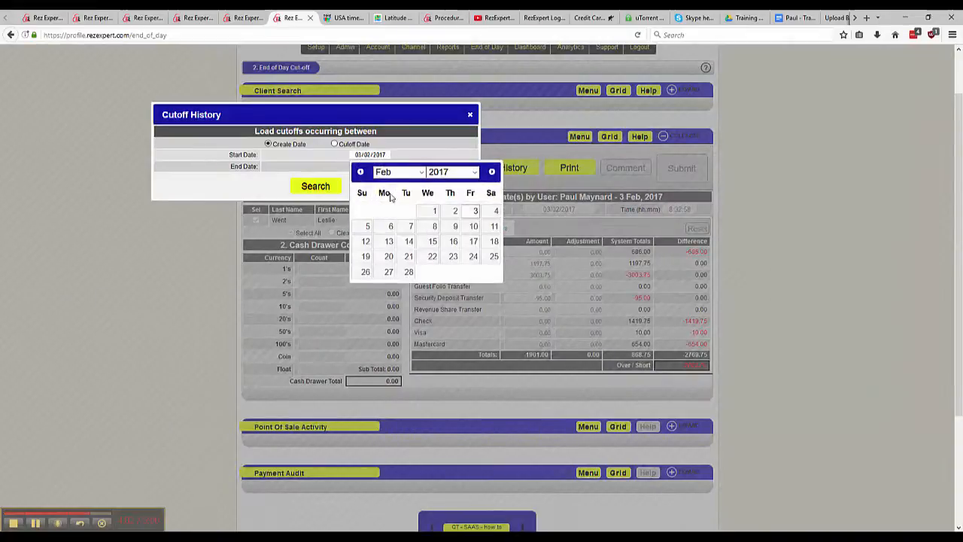
left_click(435, 211)
left_click(316, 186)
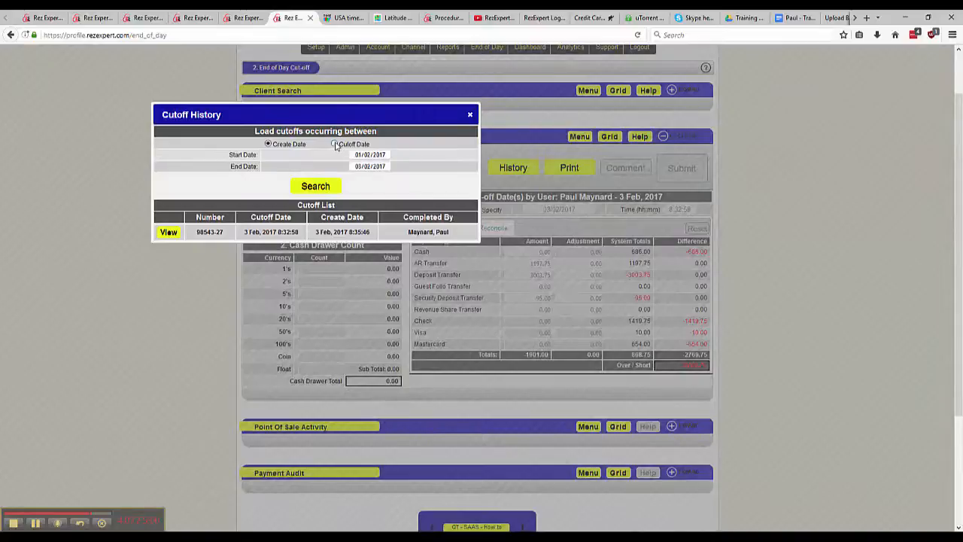
Step: Search the history by cutoff date, view the listed cut-off's print options, and close the history
left_click(320, 185)
left_click(170, 232)
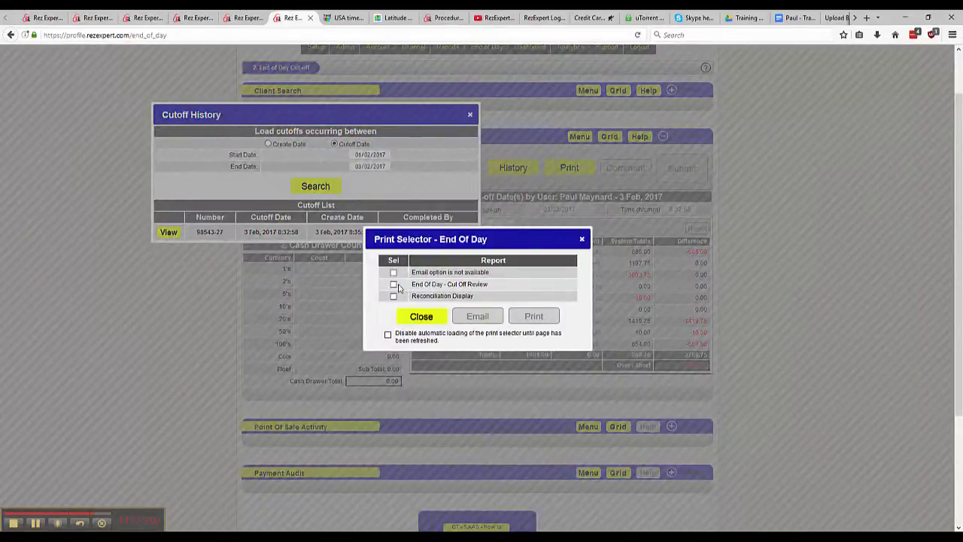
left_click(430, 317)
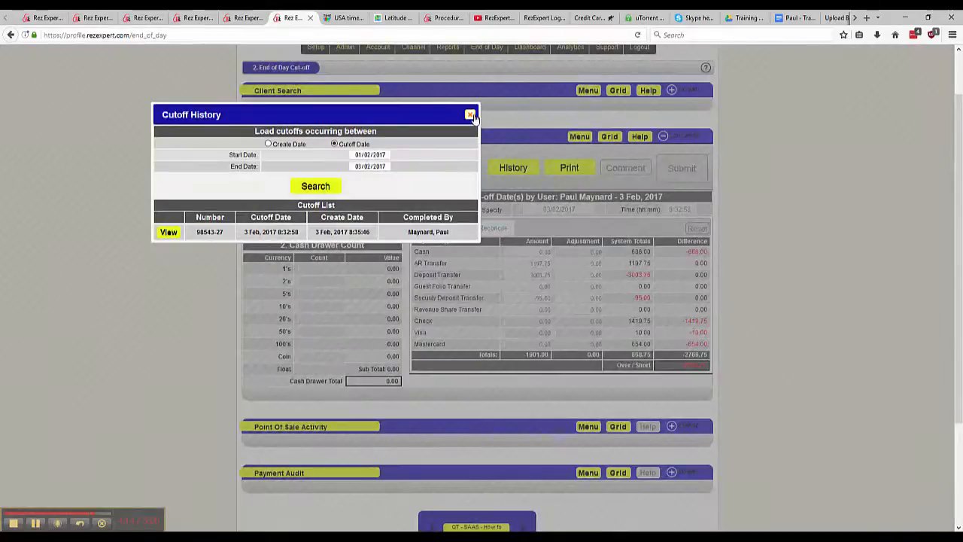
left_click(470, 115)
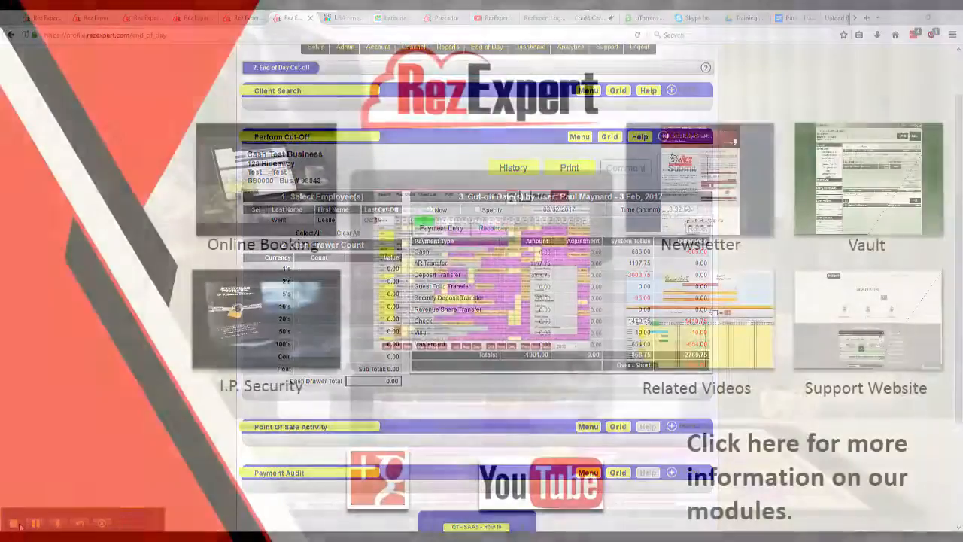